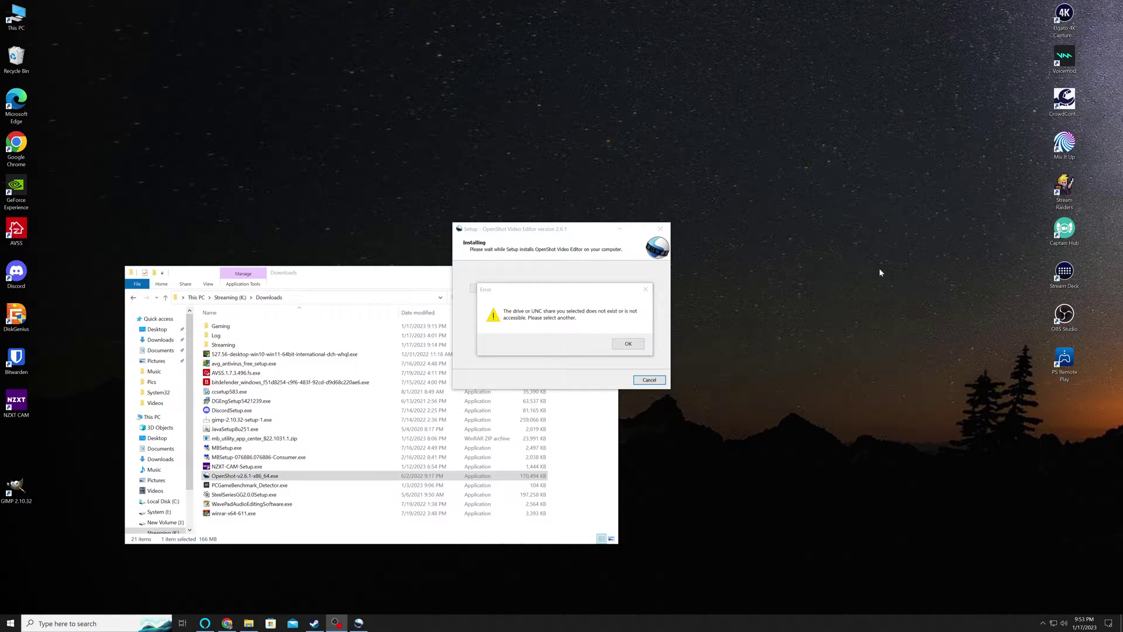
Dismiss the drive/UNC share error so the failed OpenShot setup closes.
left_click(626, 345)
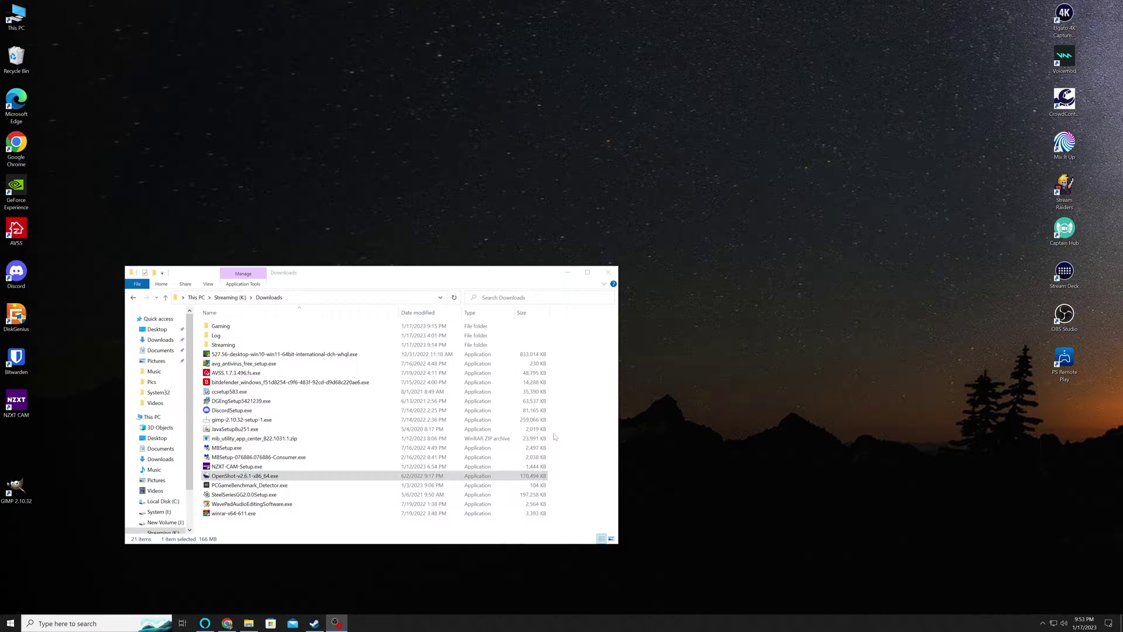
Search Windows for 'add' and open the Add or remove programs settings.
left_click(49, 624)
type("ap")
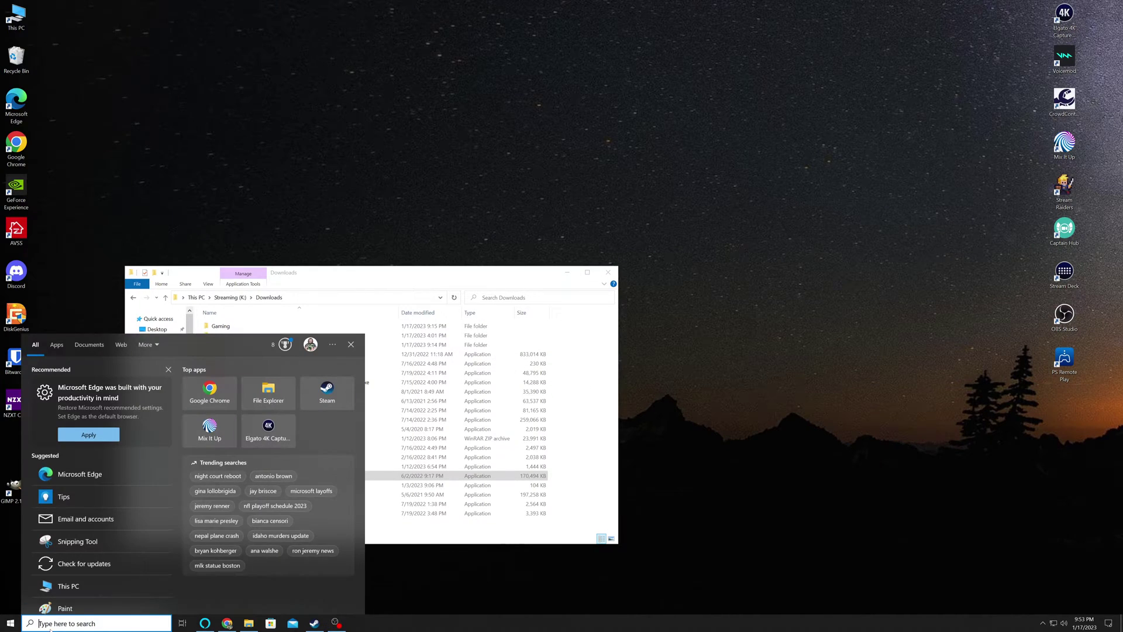
type("p")
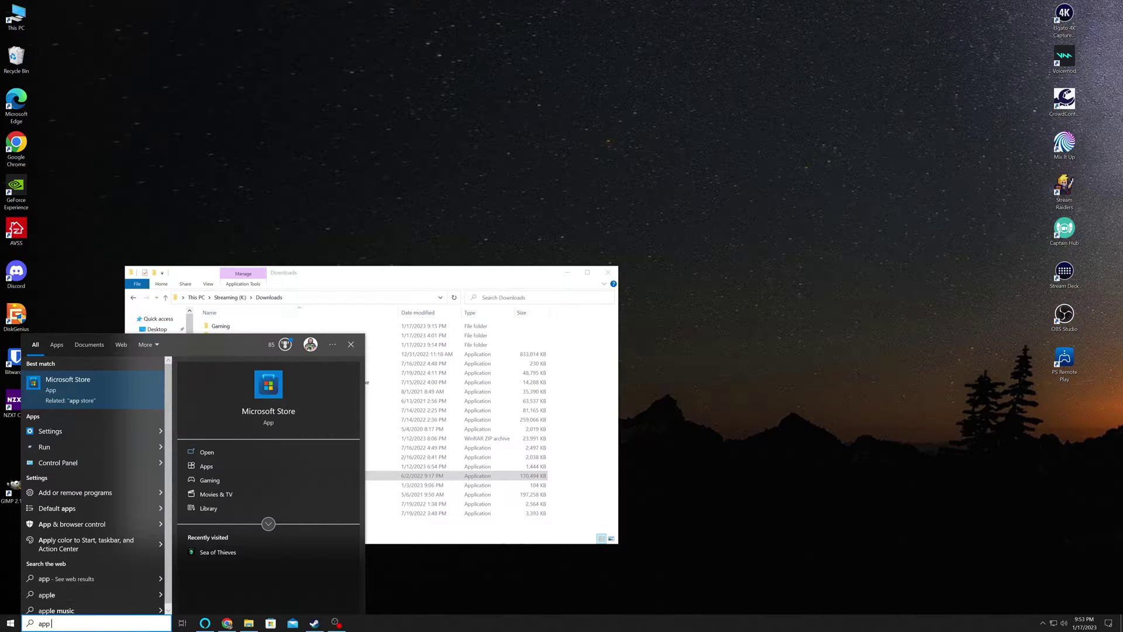
key("BackSpace")
key("BackSpace")
key("BackSpace")
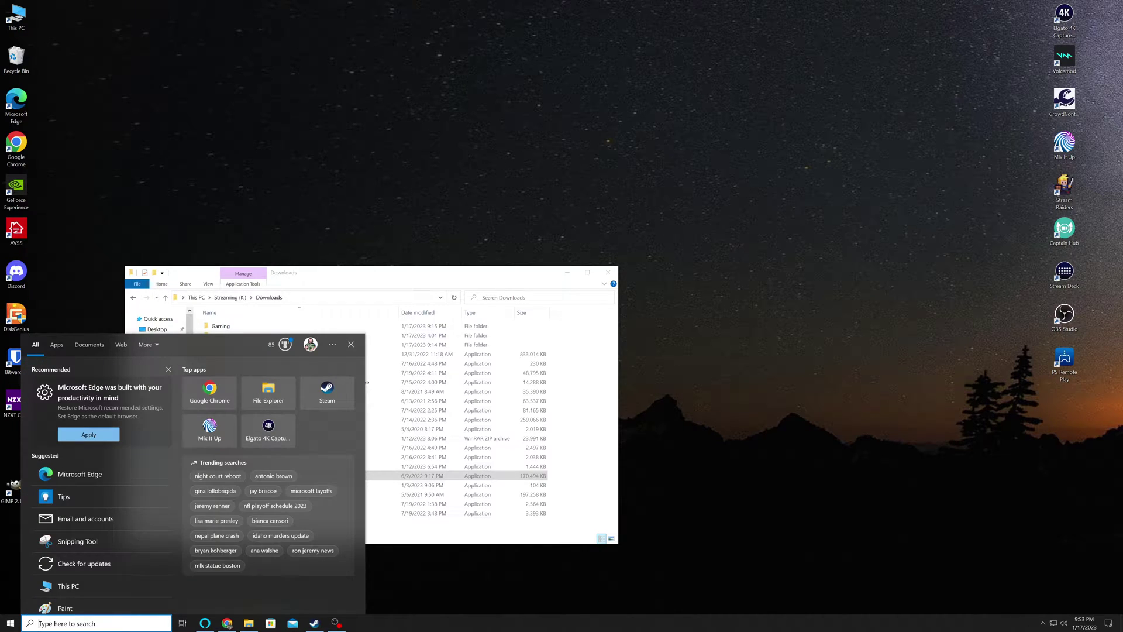
type("add")
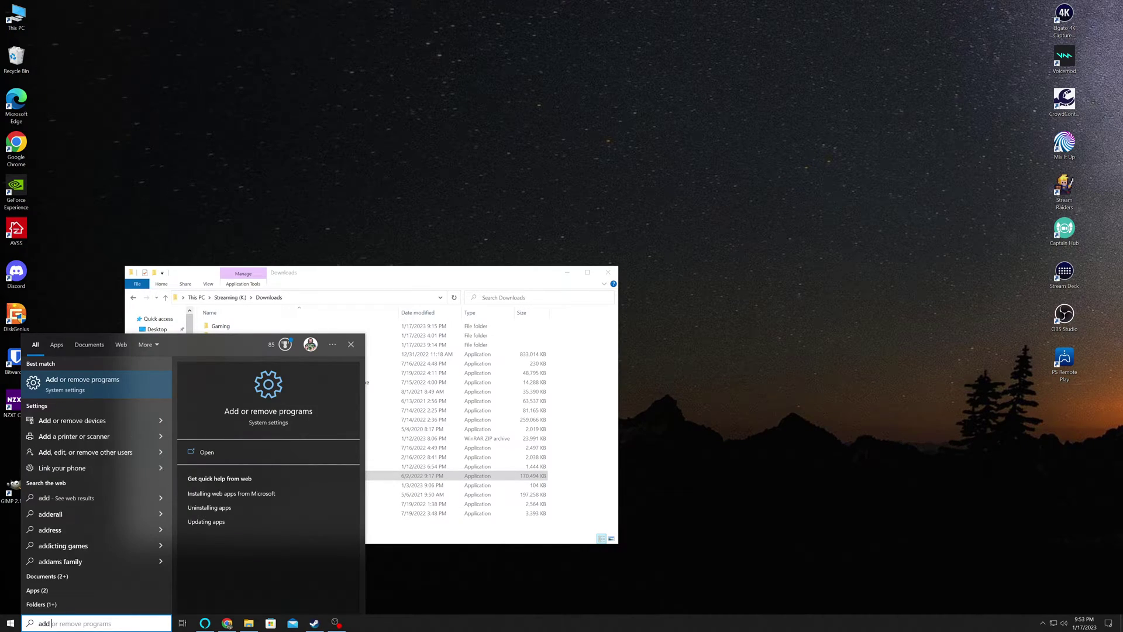
left_click(120, 379)
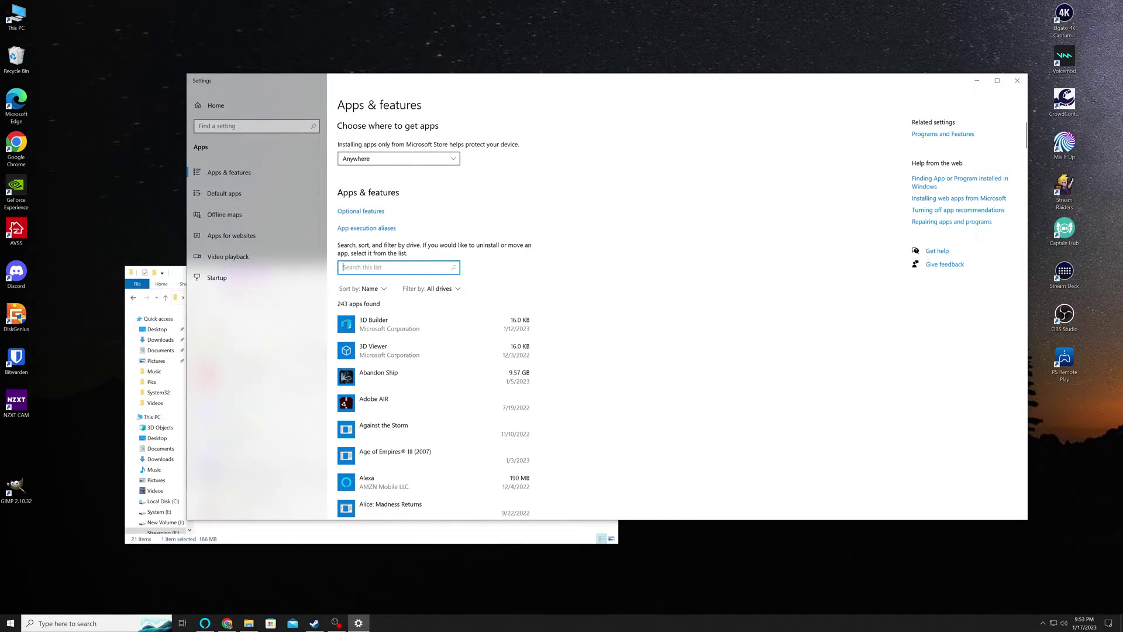
Filter by 'open' and try uninstalling OpenShot Video Editor 2.6.1, dismiss the missing-drive error, and close Settings.
type("open")
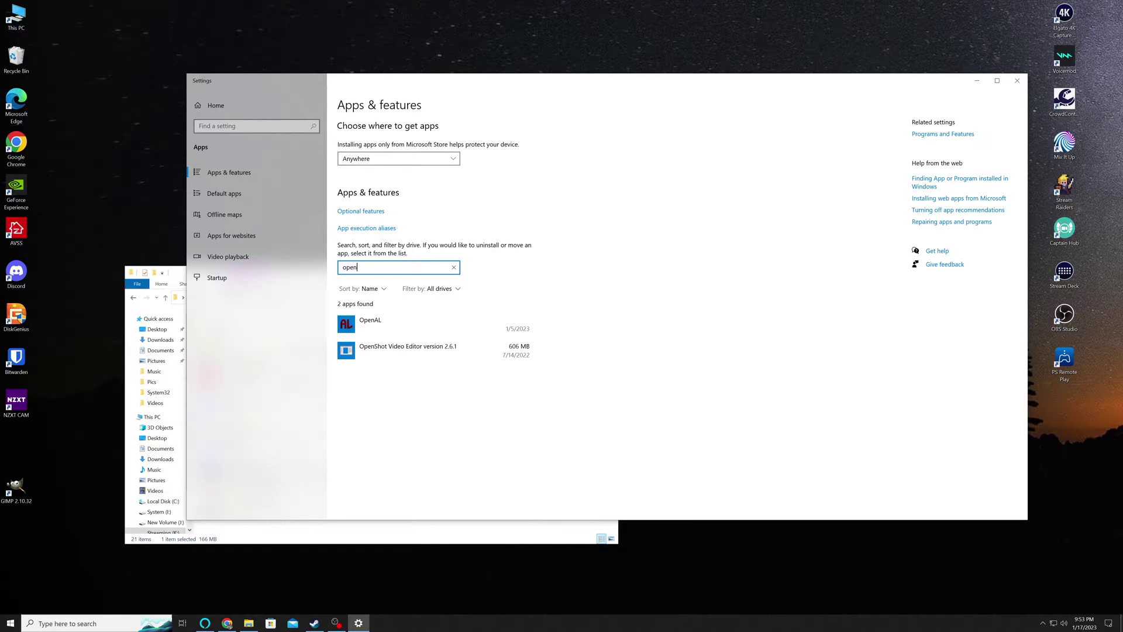
left_click(497, 351)
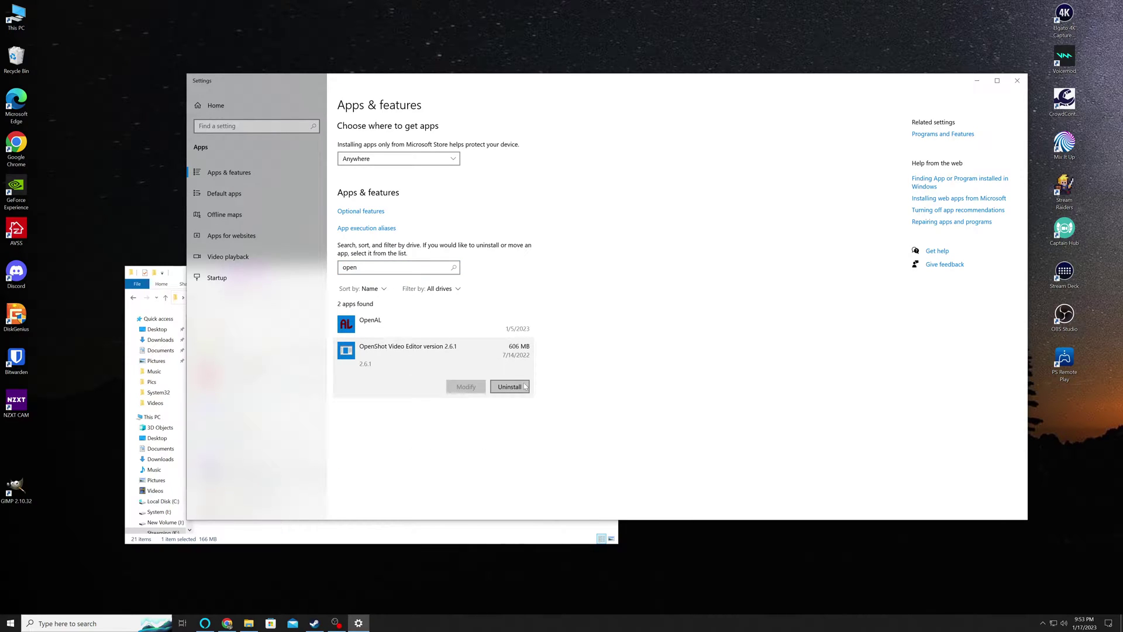
left_click(510, 386)
left_click(556, 366)
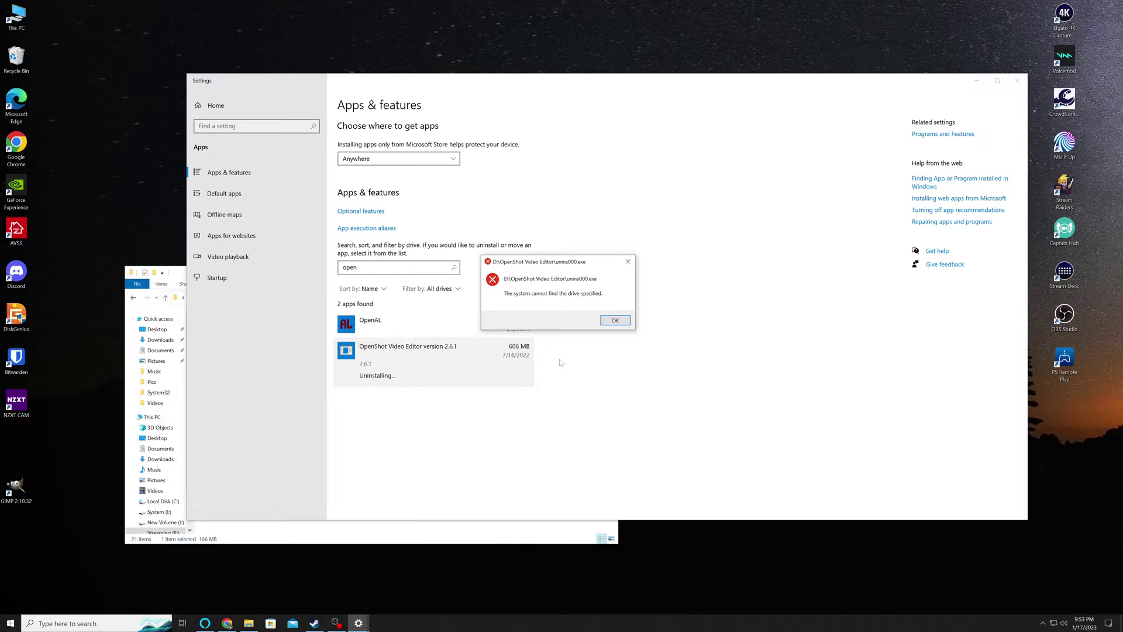
left_click(622, 322)
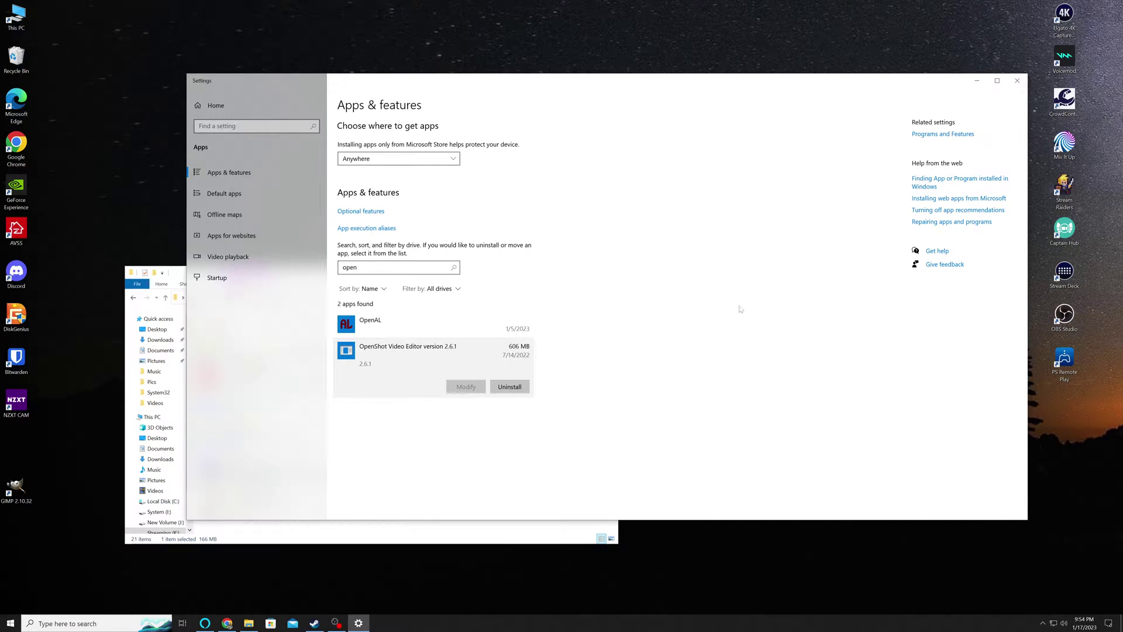
left_click(1018, 81)
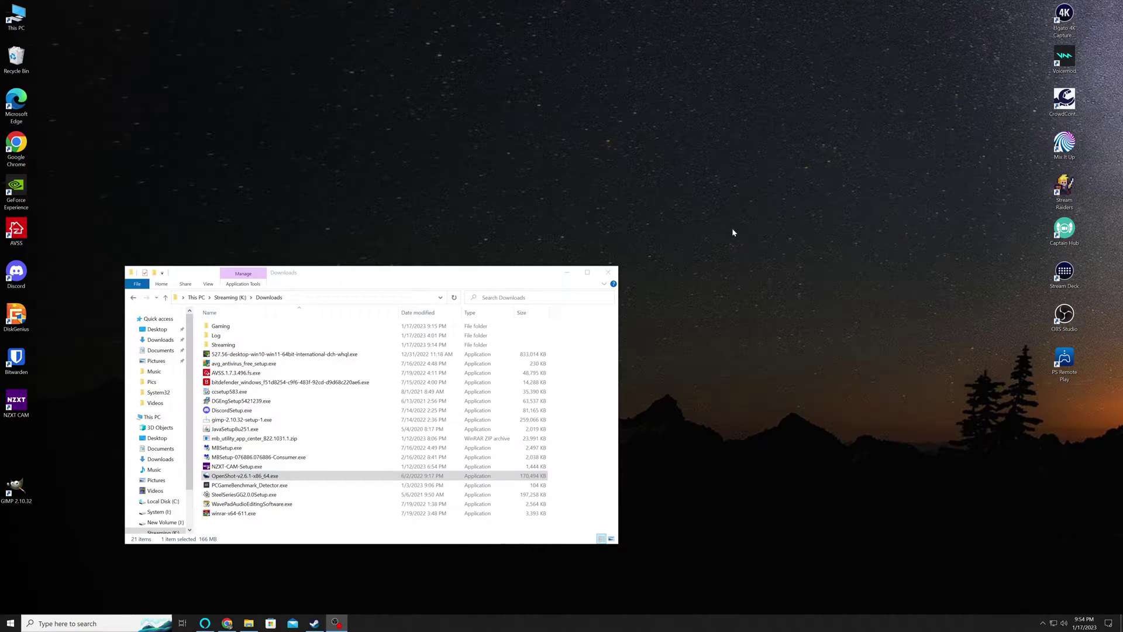
Create a desktop shortcut to appwiz.cpl named 'Appwiz'.
right_click(690, 202)
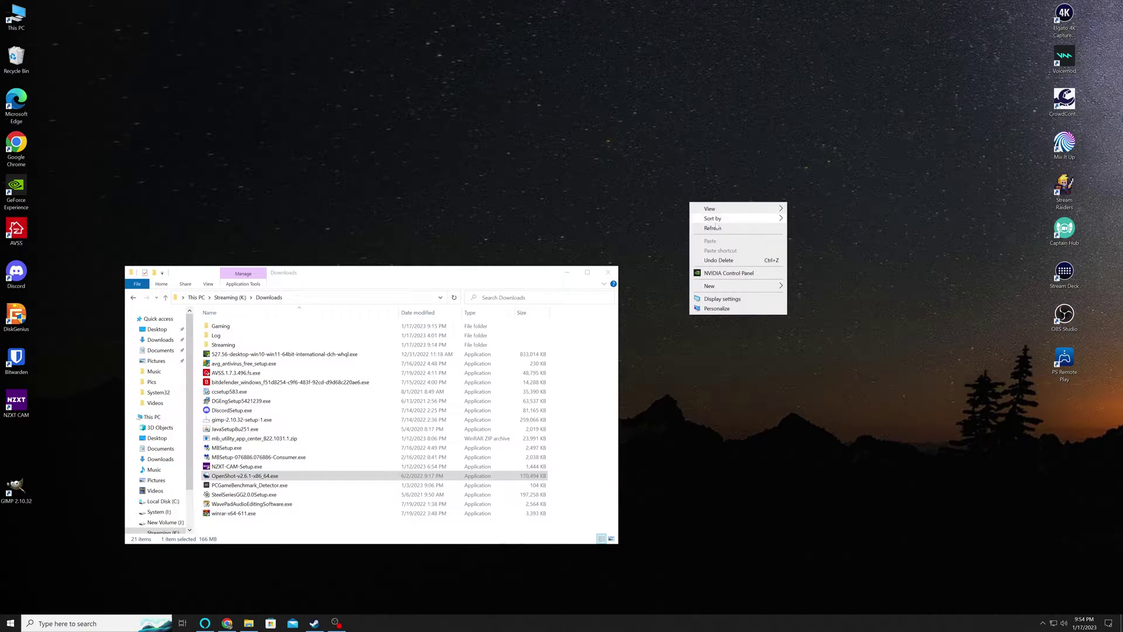
mouse_move(737, 286)
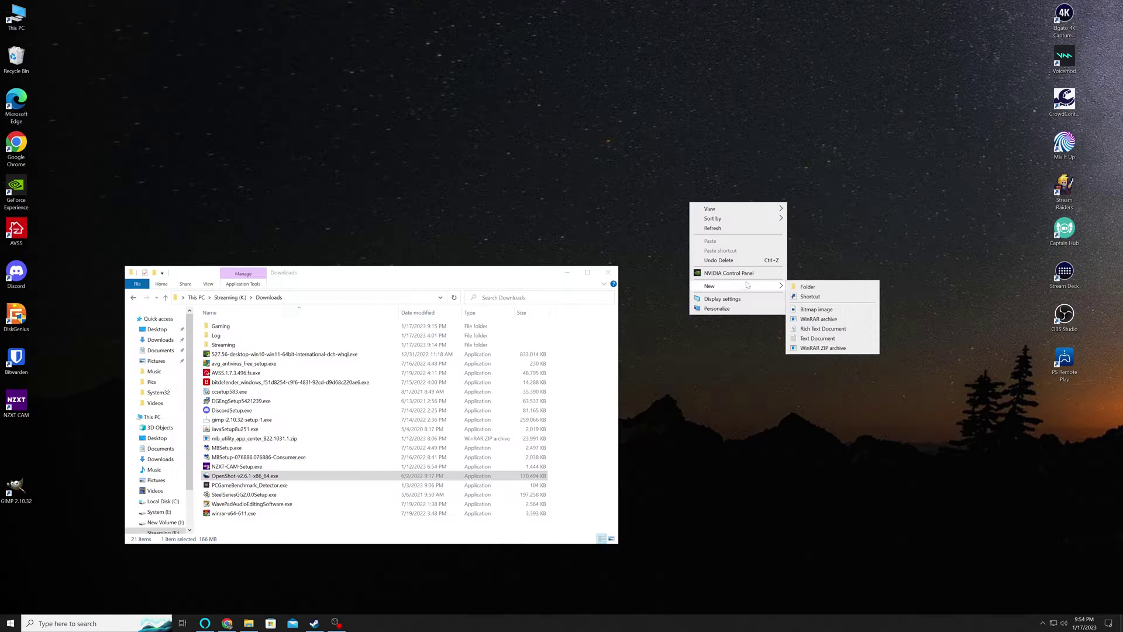
left_click(810, 297)
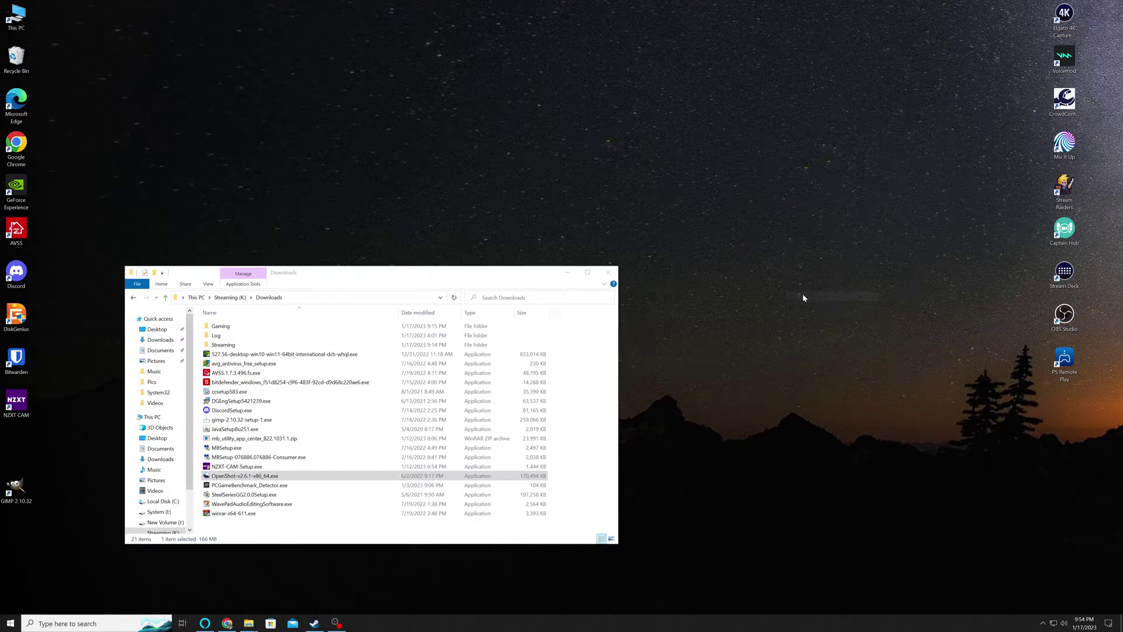
type("ap")
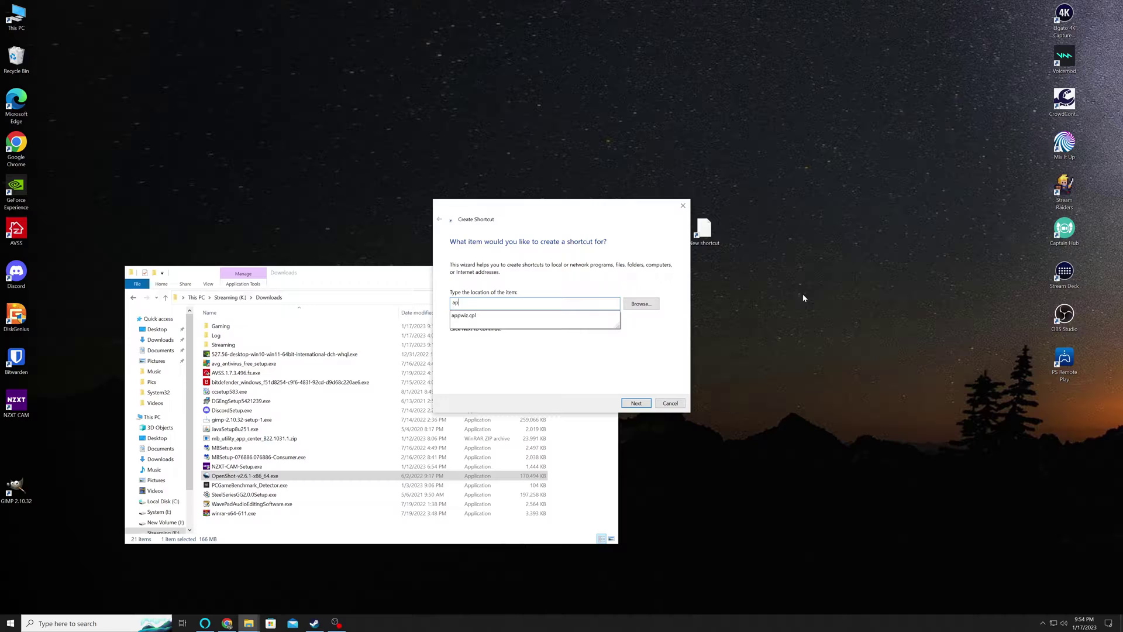
type("pwiz.cpl")
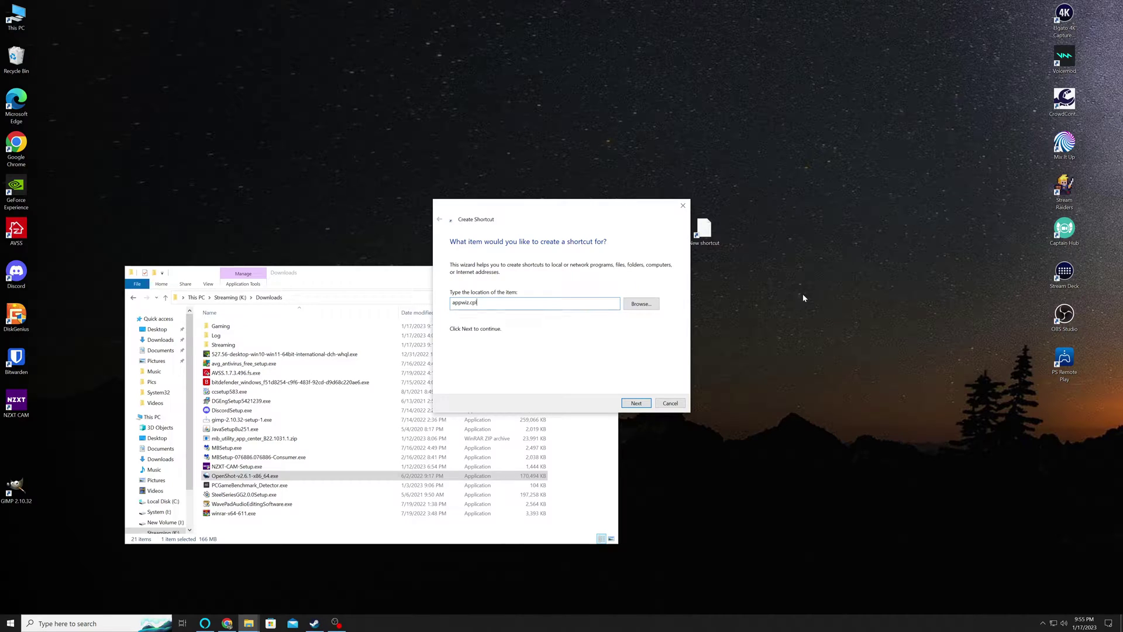
left_click(644, 406)
type("Appwiz")
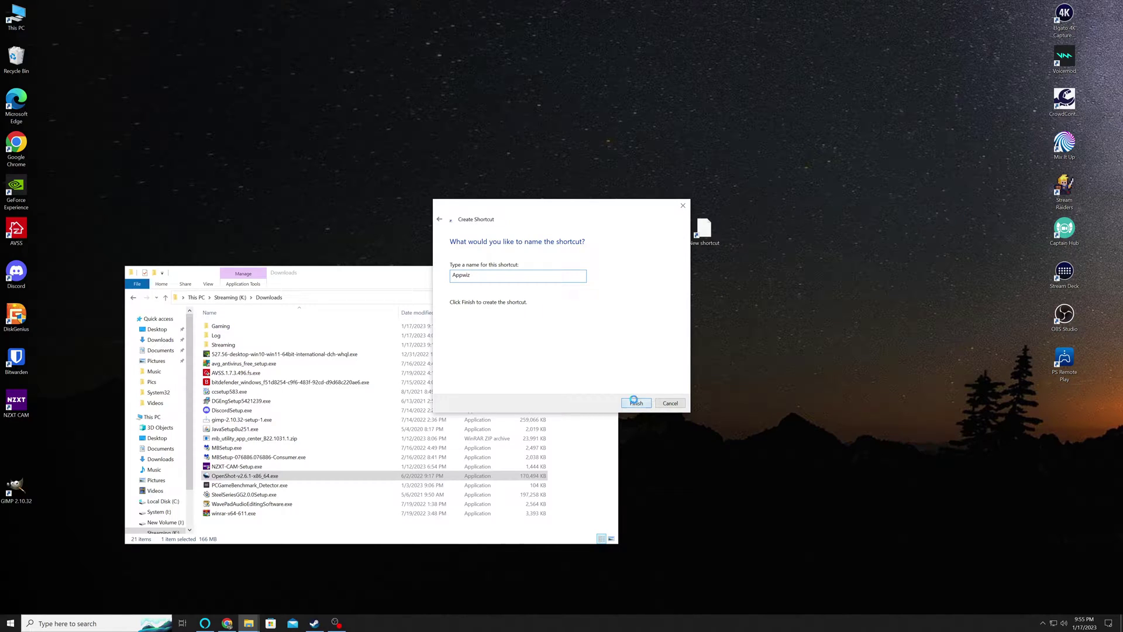
left_click(636, 403)
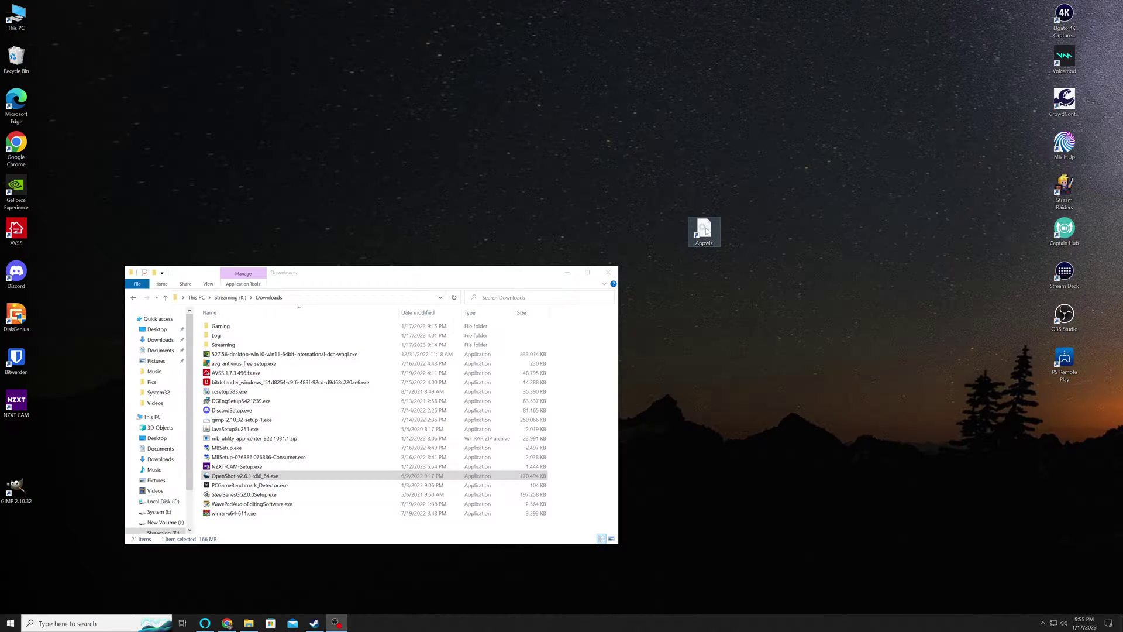
left_click(705, 229)
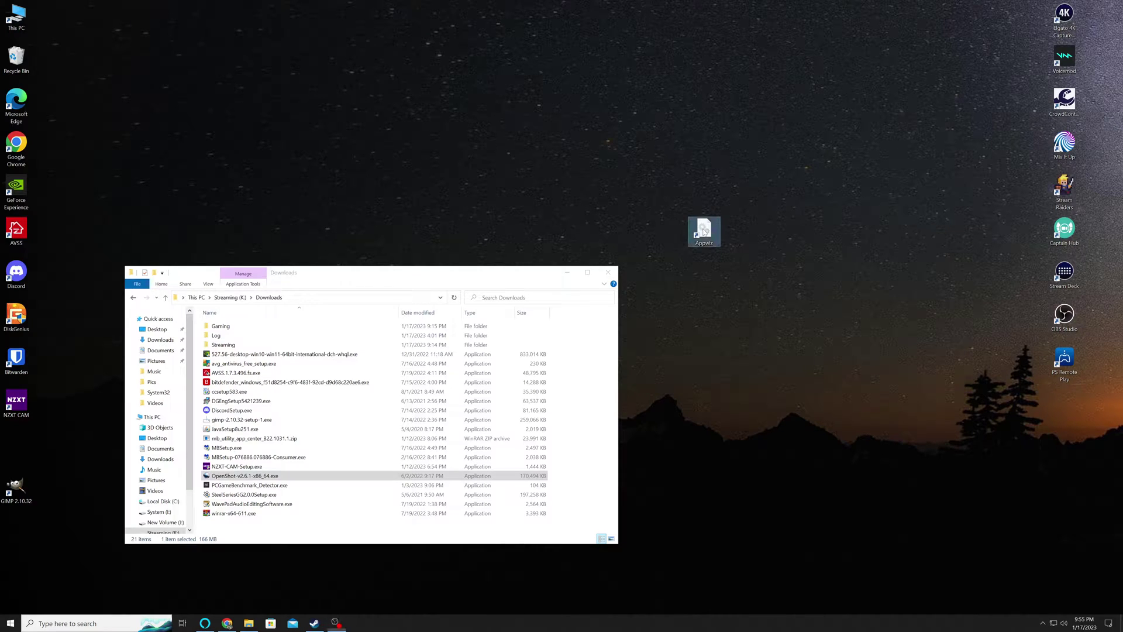
Remove the broken OpenShot Video Editor entry in Programs and Features, then relaunch the OpenShot-v2.6.1 installer.
double_click(703, 228)
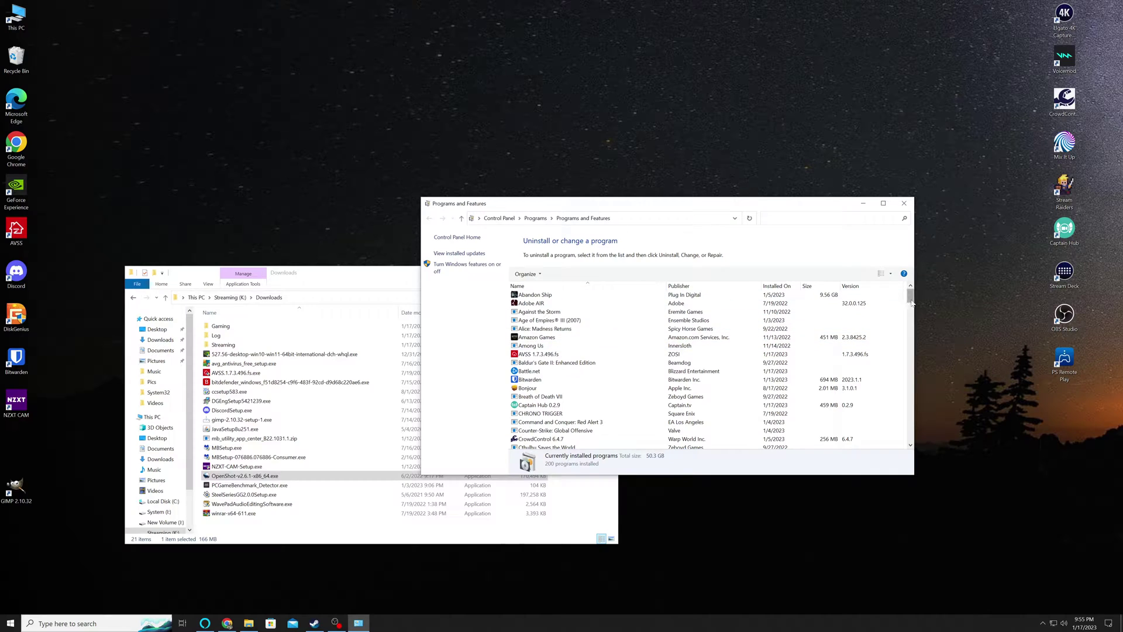
left_click_drag(911, 302, 917, 394)
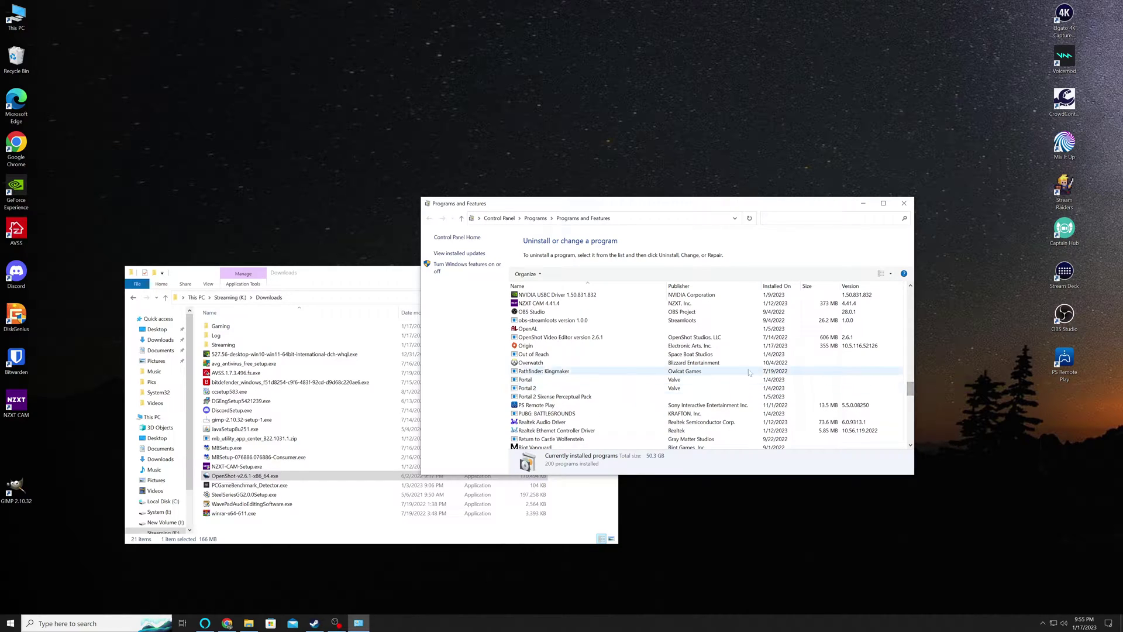
left_click(565, 338)
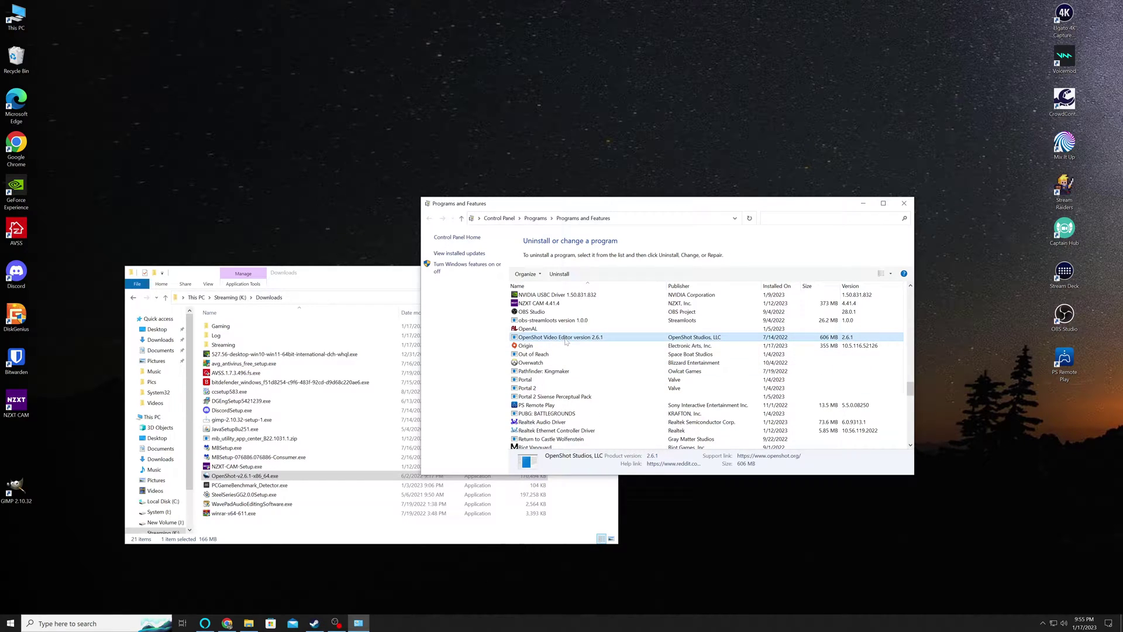
right_click(566, 341)
left_click(599, 347)
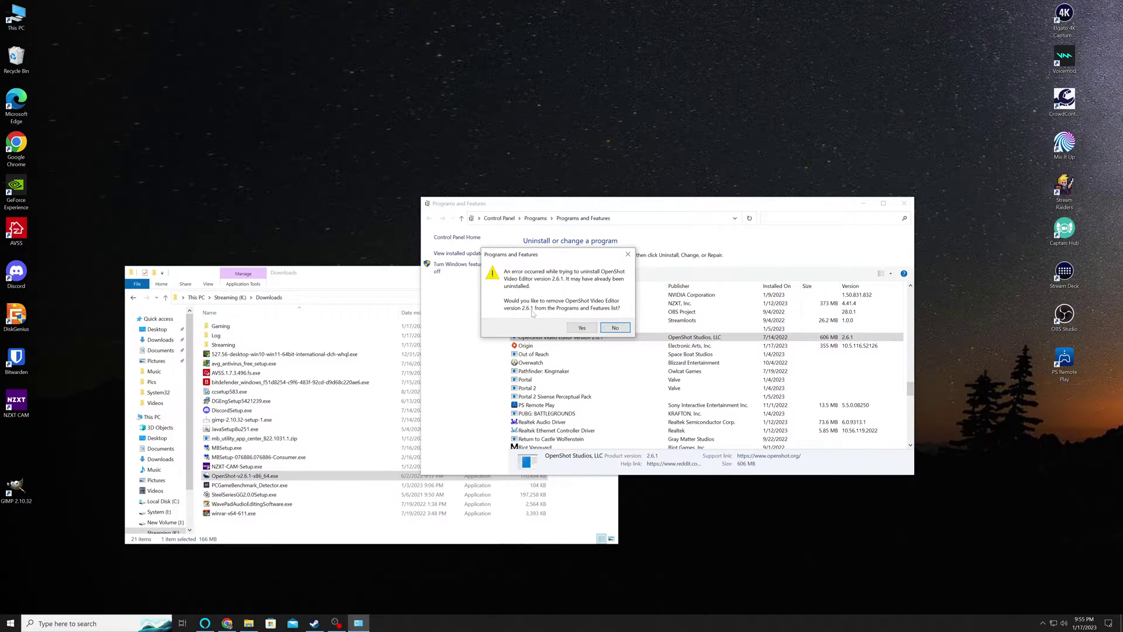
left_click(579, 330)
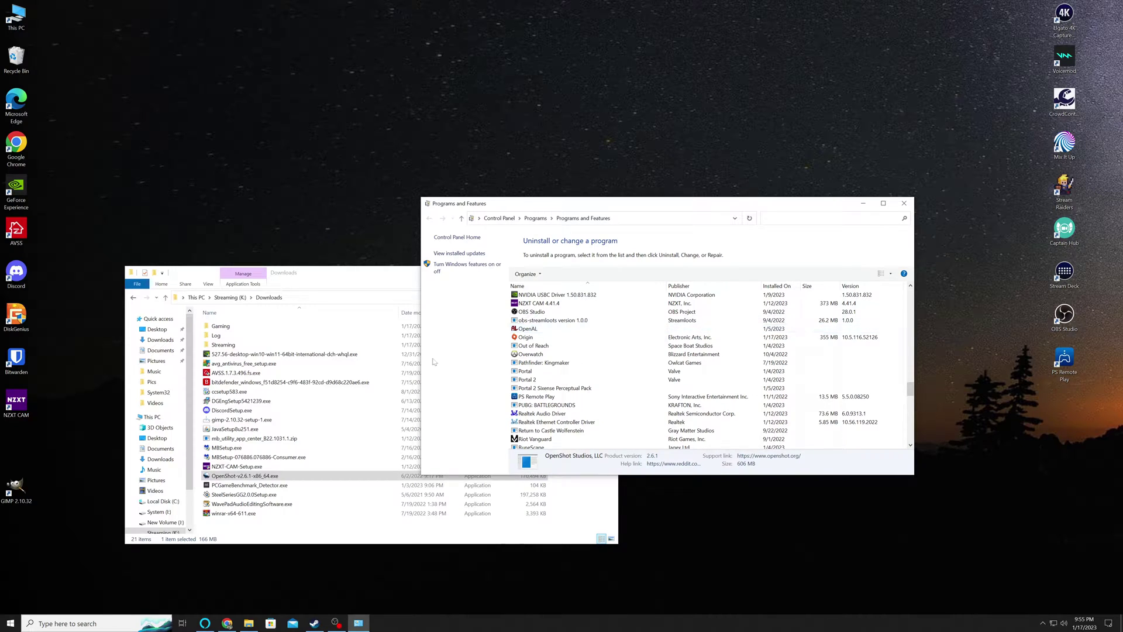
left_click(378, 283)
double_click(258, 475)
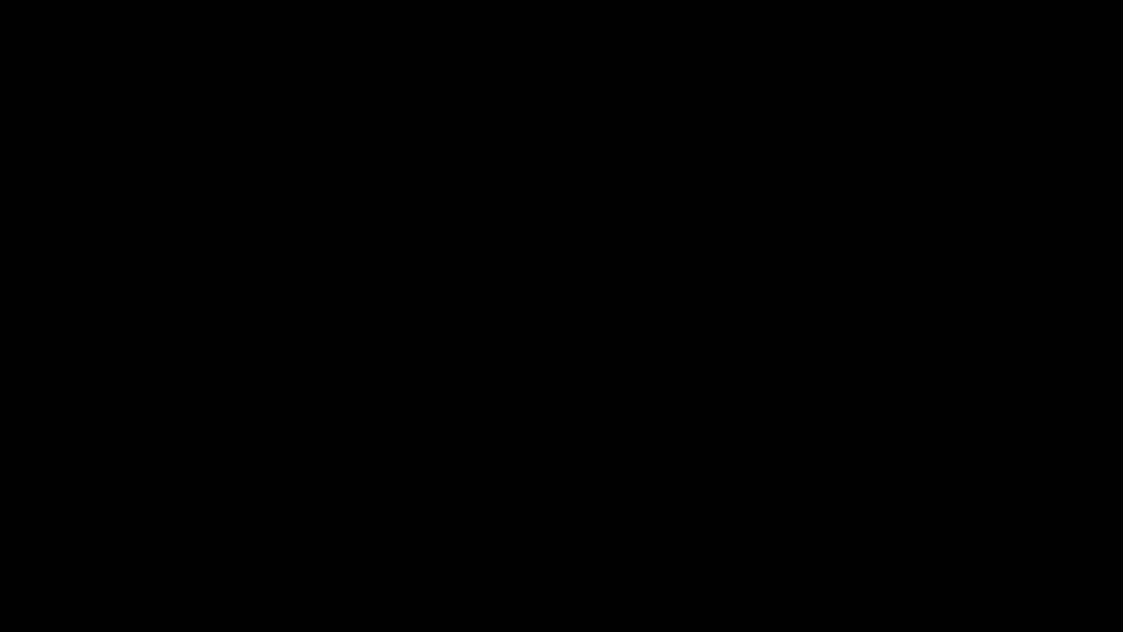
Allow the OpenShot installer through User Account Control.
left_click(525, 376)
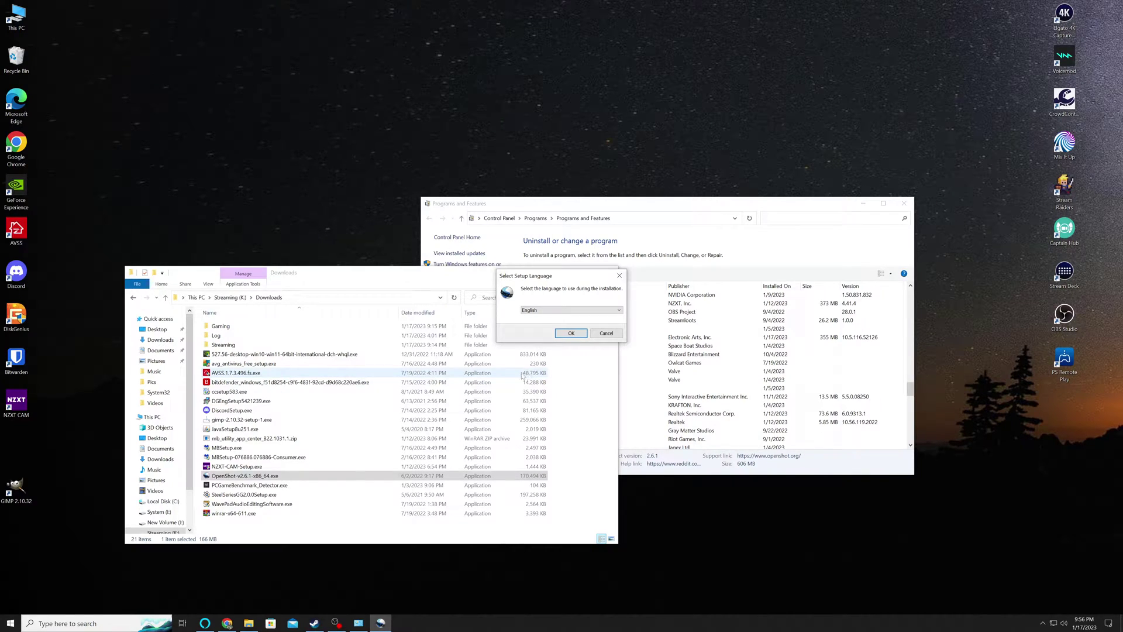
Keep English as the setup language and accept the license agreement.
left_click(572, 333)
left_click(498, 354)
left_click(614, 380)
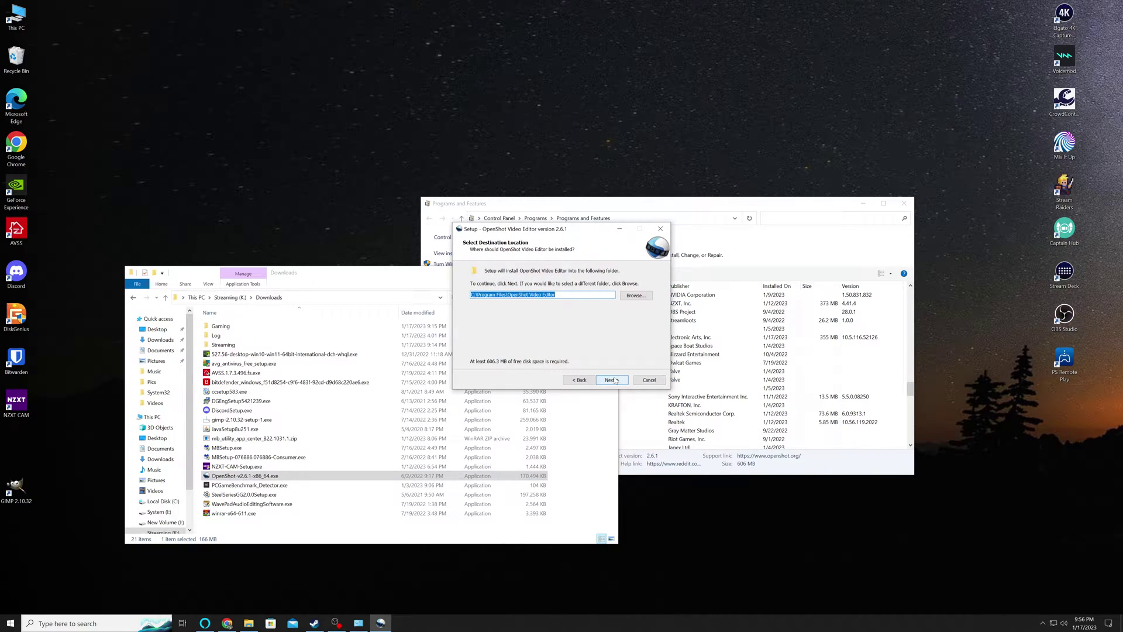
Install to K:\Program Files\OpenShot Video Editor with a desktop shortcut.
key("Home")
key("Delete")
type("K")
left_click(615, 381)
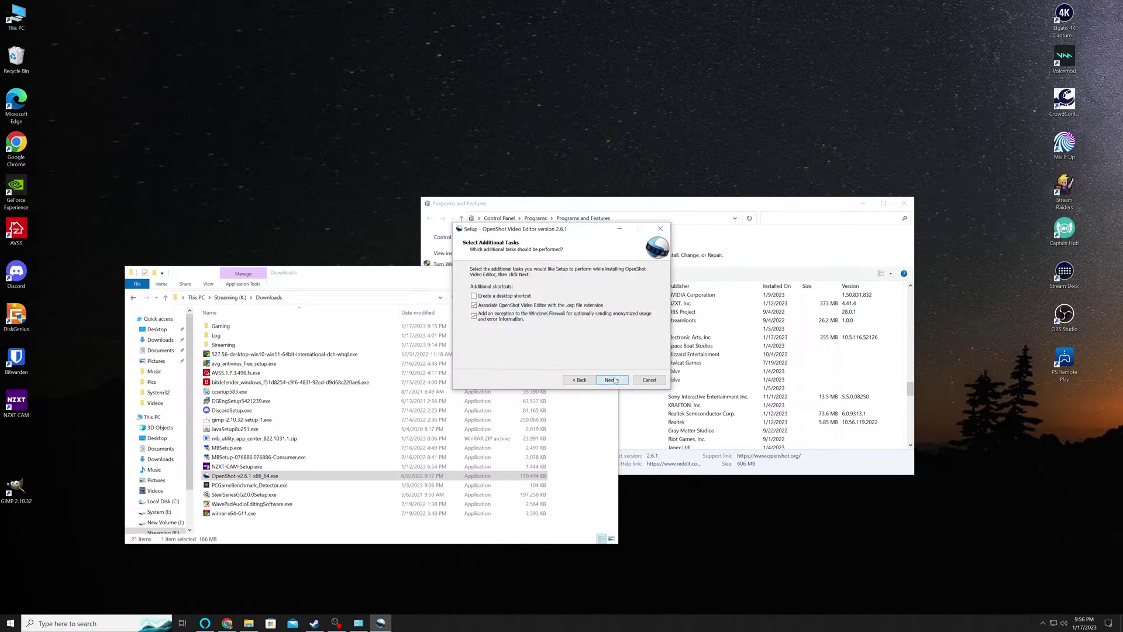
left_click(474, 297)
left_click(612, 380)
left_click(612, 380)
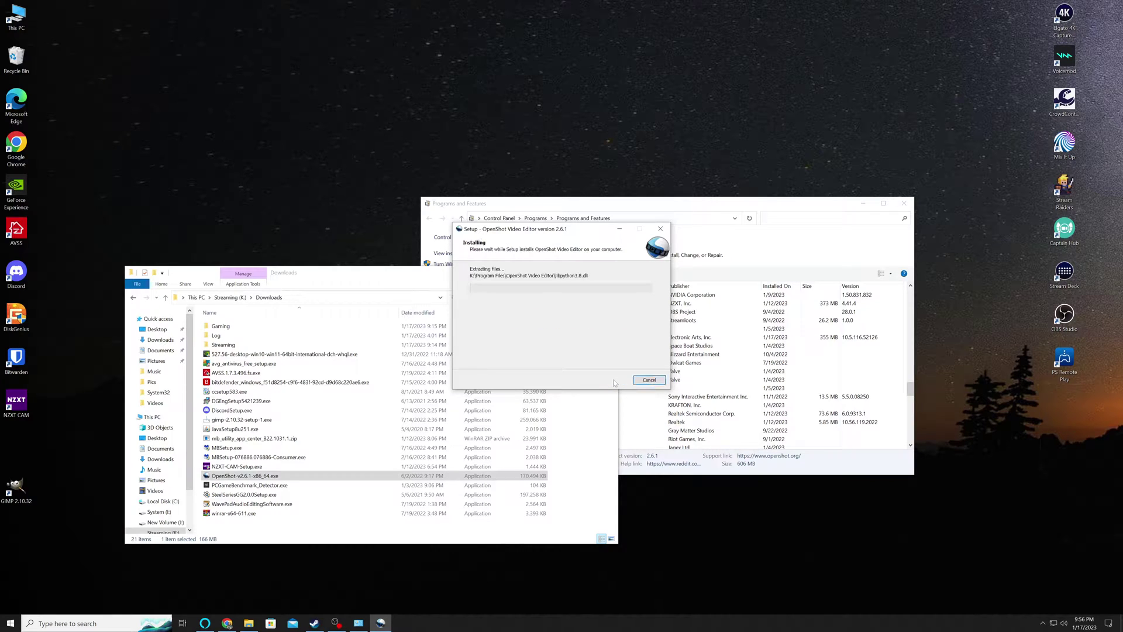